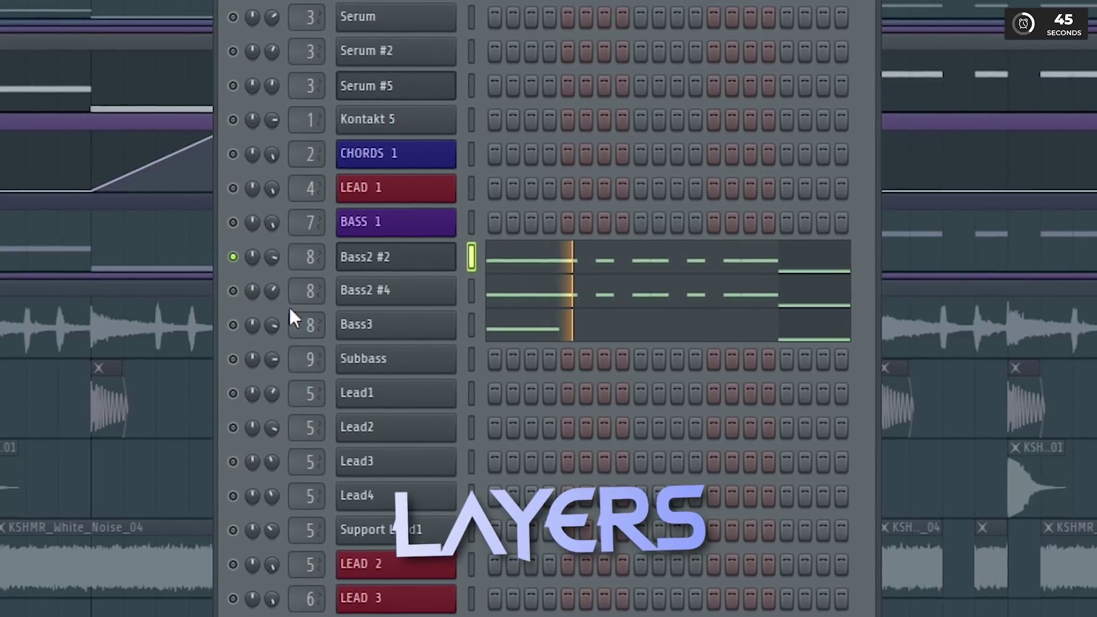
Unmute the Bass2 #4 and Bass3 layers alongside Bass2 #2 and toggle playback
left_click(233, 291)
left_click(233, 325)
key("space")
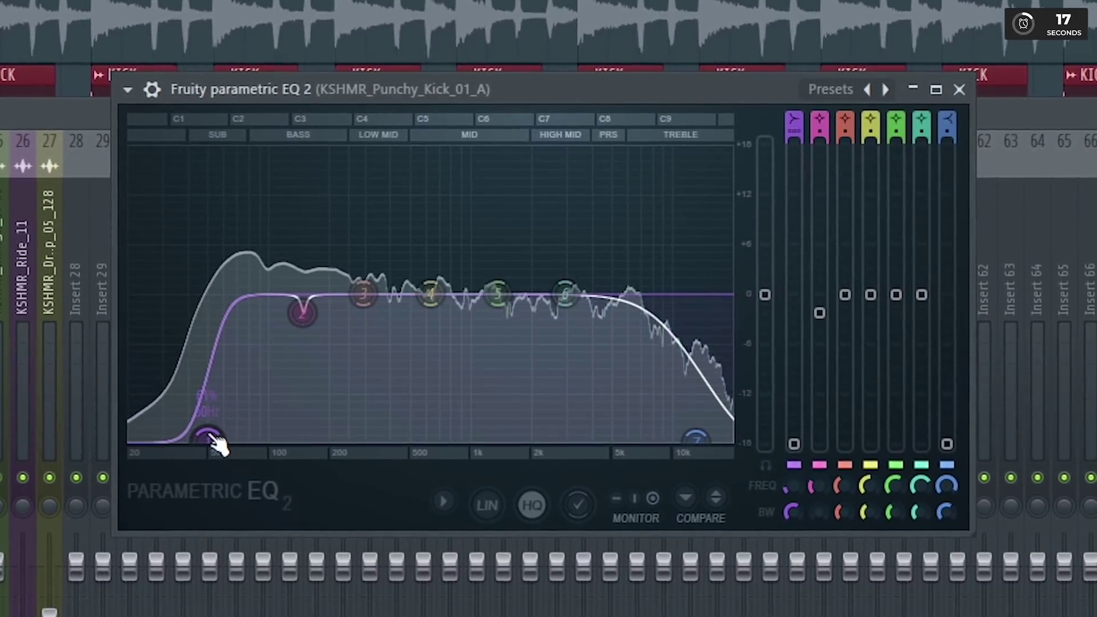
Adjust the low-frequency cut on the KSHMR_Punchy_Kick_01_A channel in Fruity Parametric EQ 2
left_click_drag(296, 346, 239, 334)
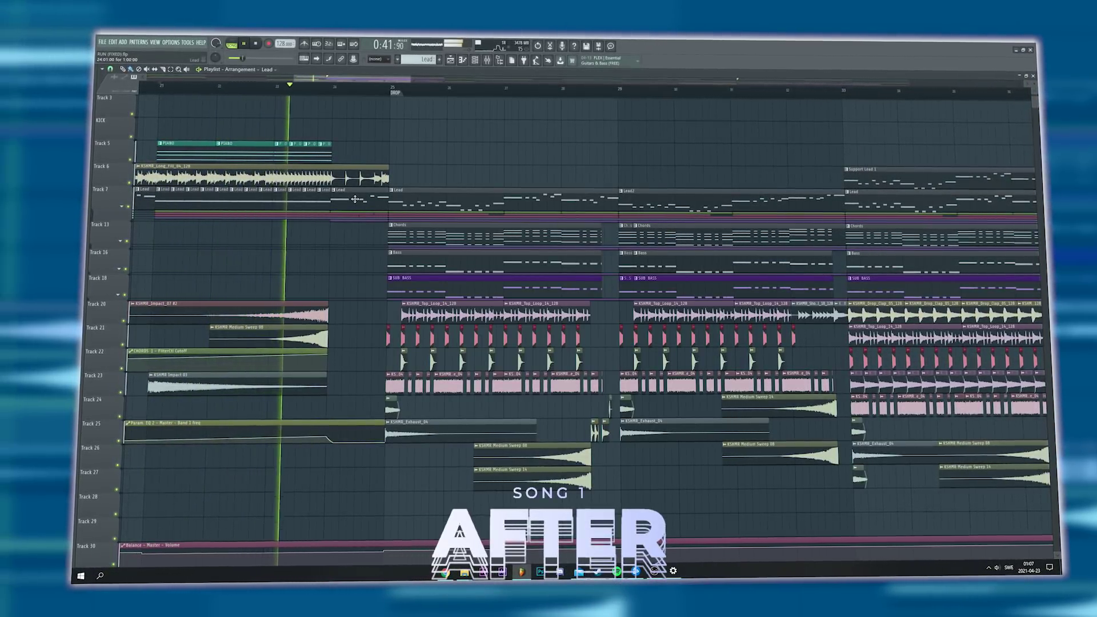
scroll(355, 200, "down", 1)
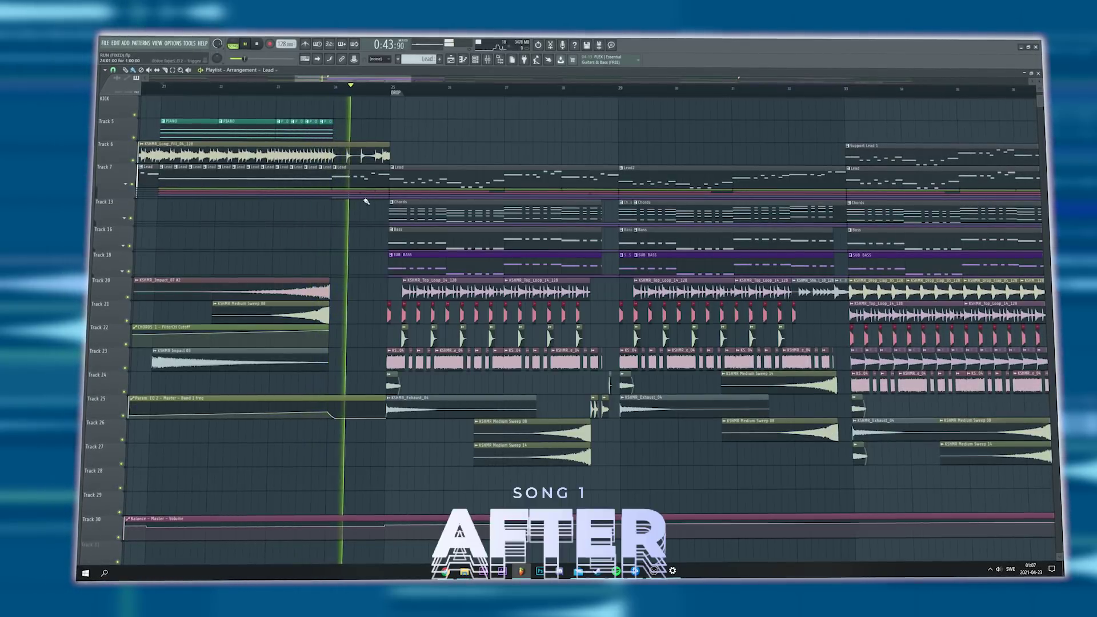
scroll(414, 85, "up", 3)
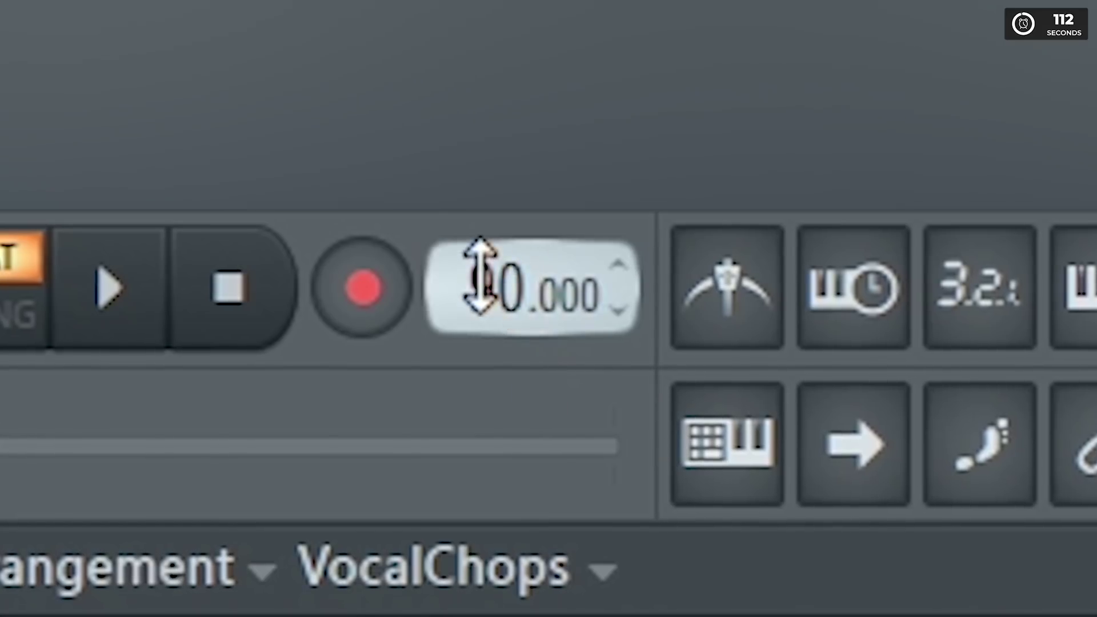
Raise the project tempo to 150 BPM
left_click_drag(480, 274, 512, 251)
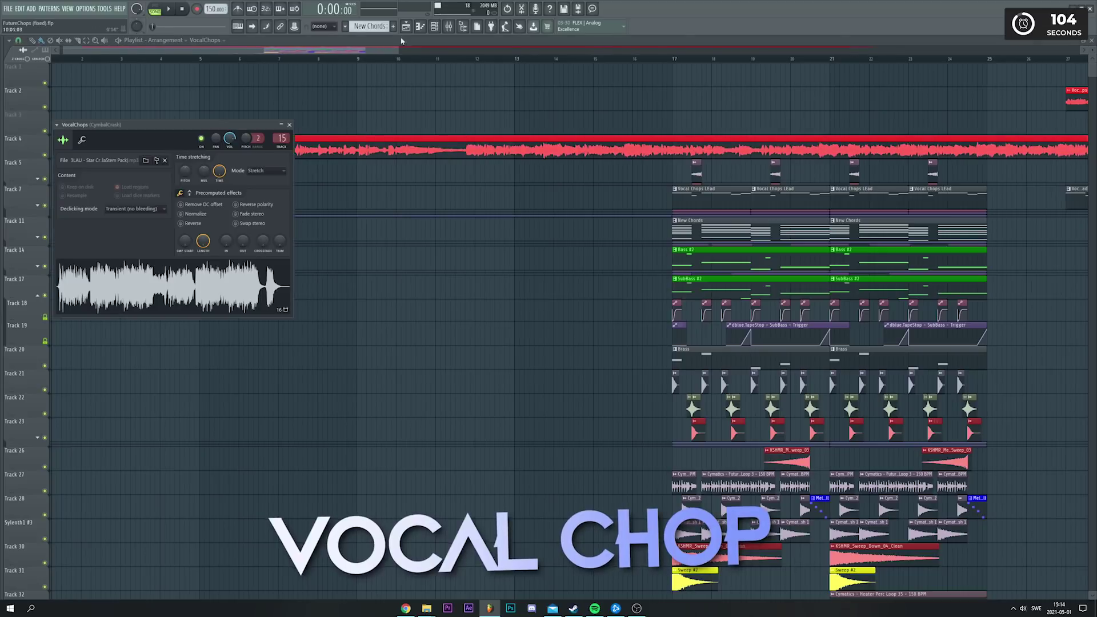
Insert a Fruity Slicer channel and load the 3LAU - Star Crossed acapella sample from the VocalChops channel into it
key("F6")
right_click(490, 137)
mouse_move(563, 184)
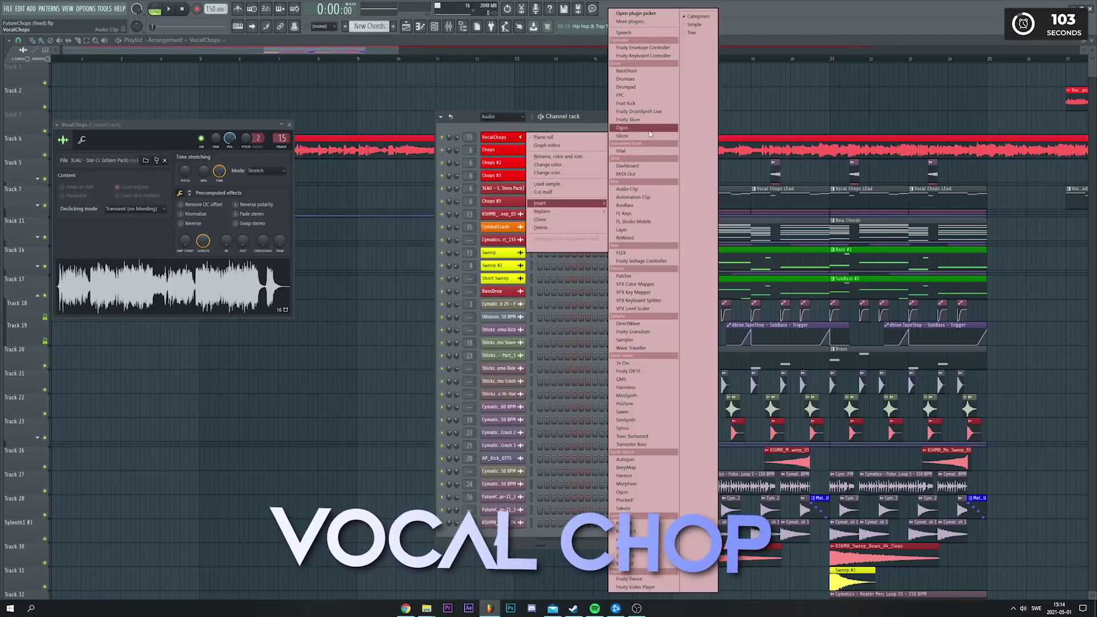
left_click(656, 246)
left_click_drag(424, 163, 480, 166)
left_click_drag(172, 286, 455, 239)
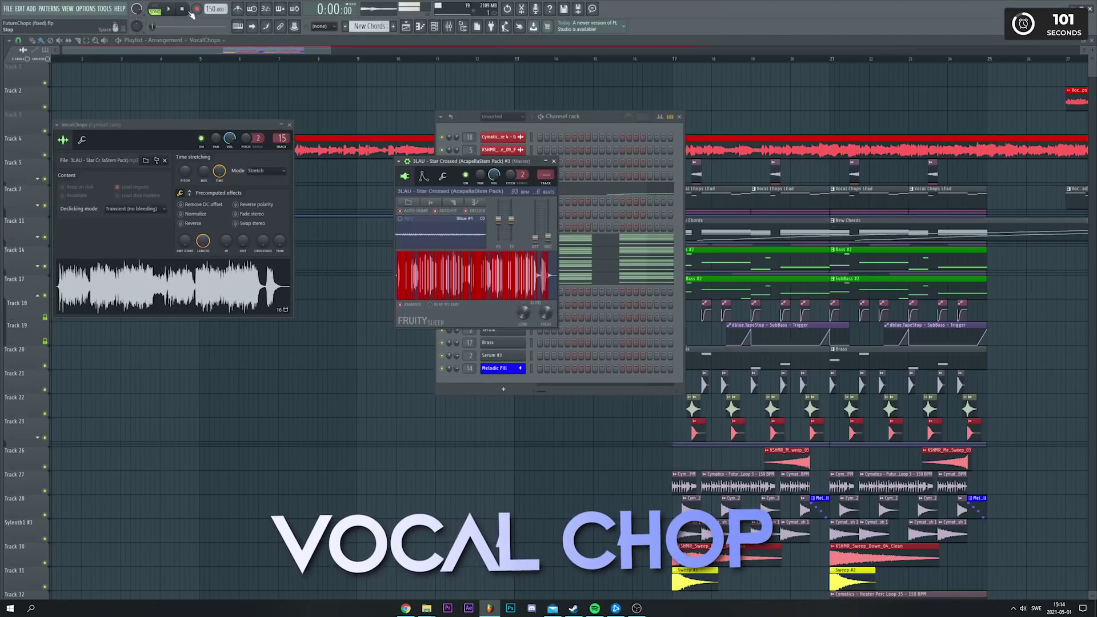
Open the sliced acapella's piano roll and look over its slice notes
key("F7")
scroll(48, 157, "up", 6)
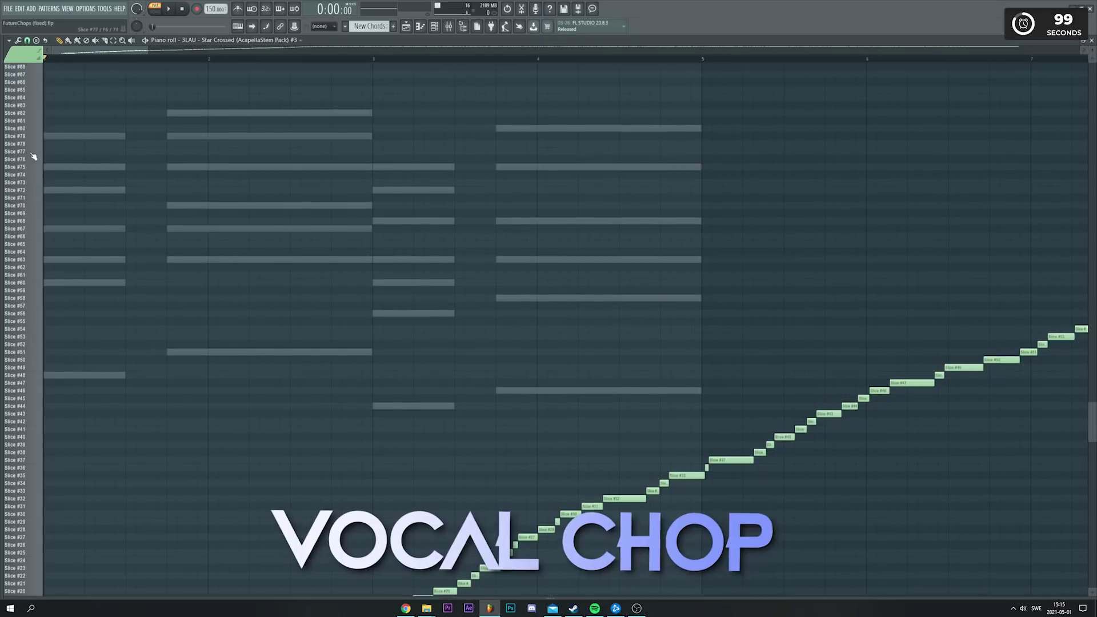
scroll(21, 106, "up", 7)
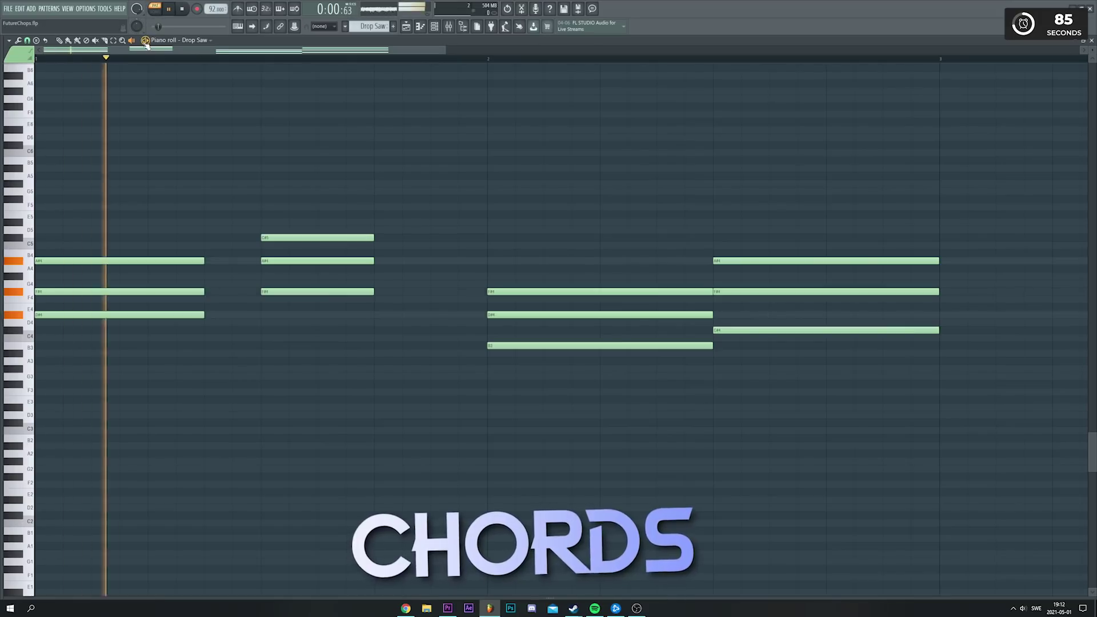
Duplicate all Drop Saw chord notes one octave higher
key("ctrl+a")
left_click_drag(50, 260, 50, 168)
key("ctrl+z")
Copy the lowest note of each of the four chords and place the copies one octave lower as bass notes
left_click_drag(114, 305, 132, 323)
left_click_drag(308, 289, 345, 347)
left_click_drag(532, 337, 571, 366)
left_click_drag(825, 337, 825, 330)
left_click_drag(86, 316, 114, 316)
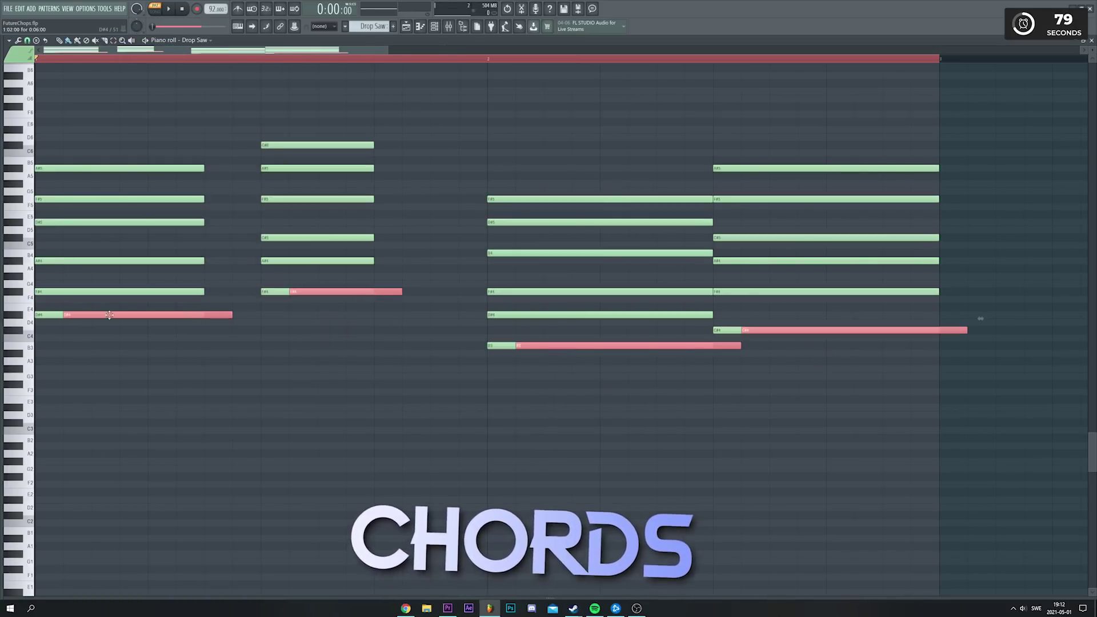
key("ctrl+Down")
Transpose all the chord notes down four semitones, deselect them and play the progression
key("ctrl+a")
key("shift+Down")
key("shift+Down")
key("shift+Down")
key("shift+Down")
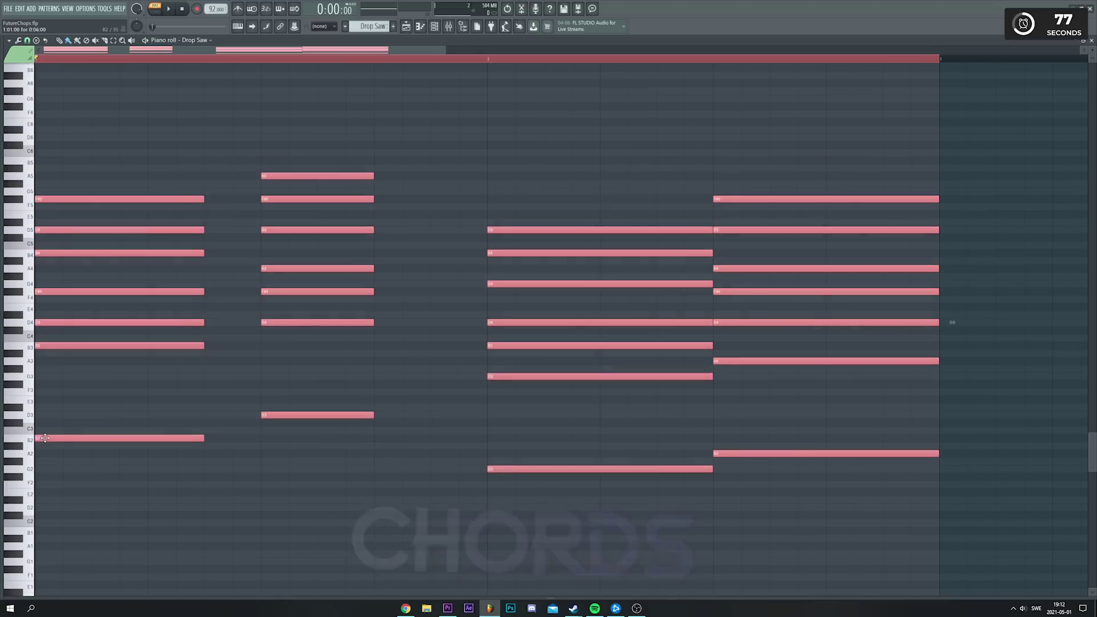
key("ctrl+d")
key("space")
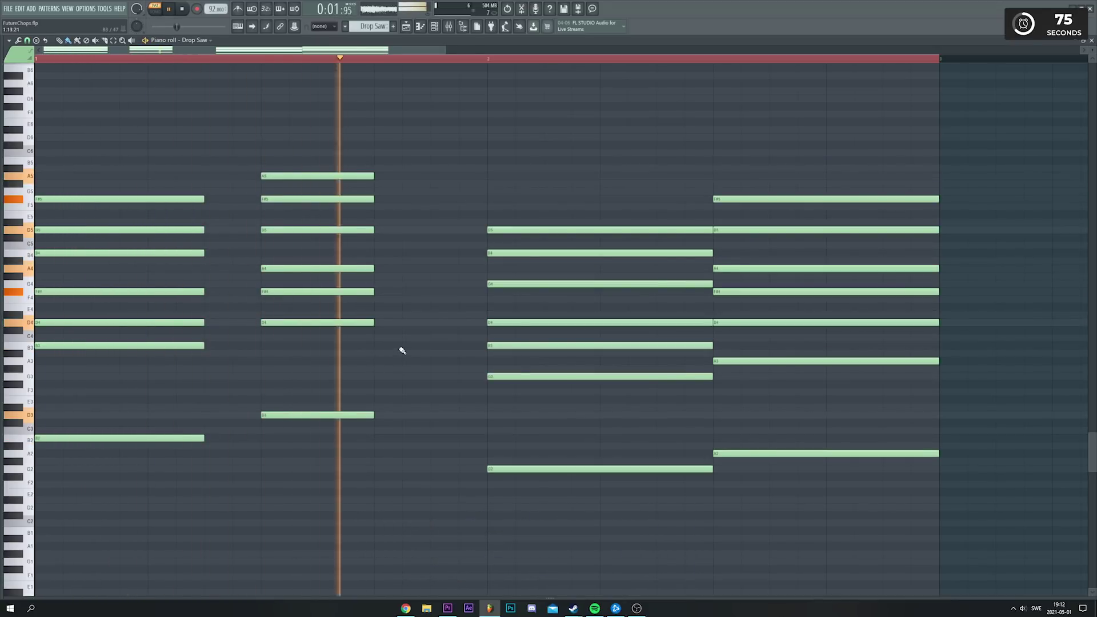
Lengthen all notes of the second chord up to the start of the third chord
left_click_drag(291, 166, 346, 417)
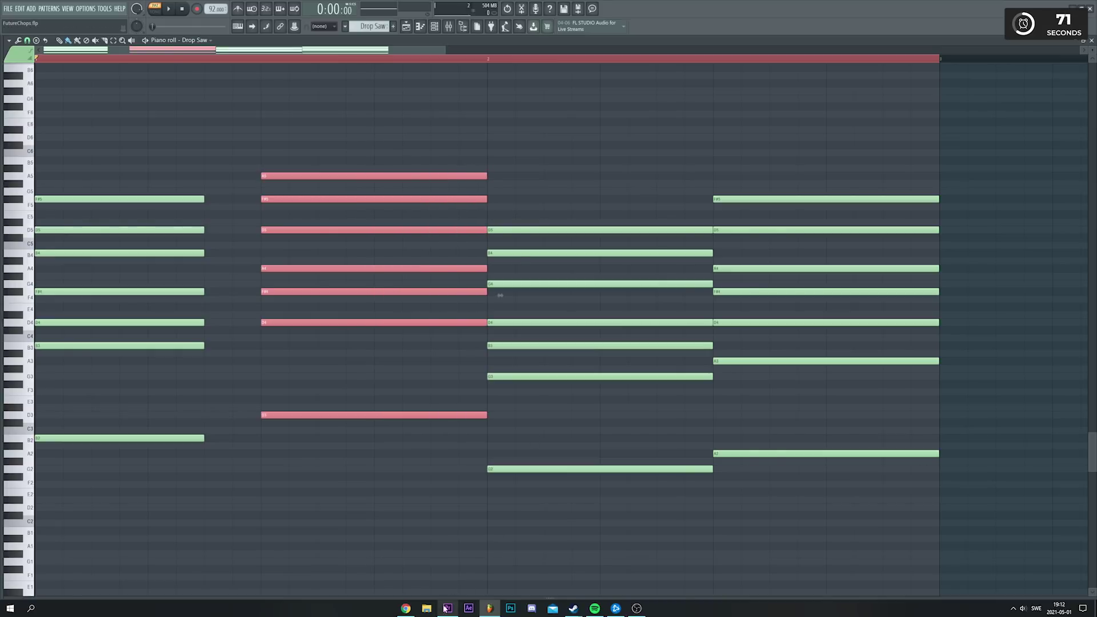
left_click(444, 613)
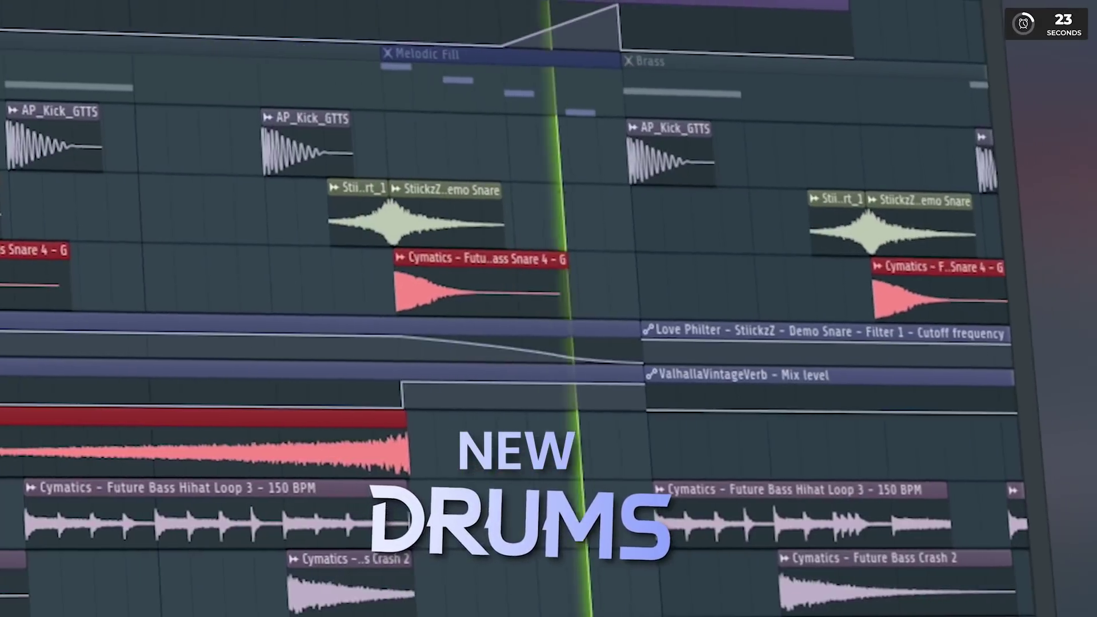
scroll(407, 229, "up", 1)
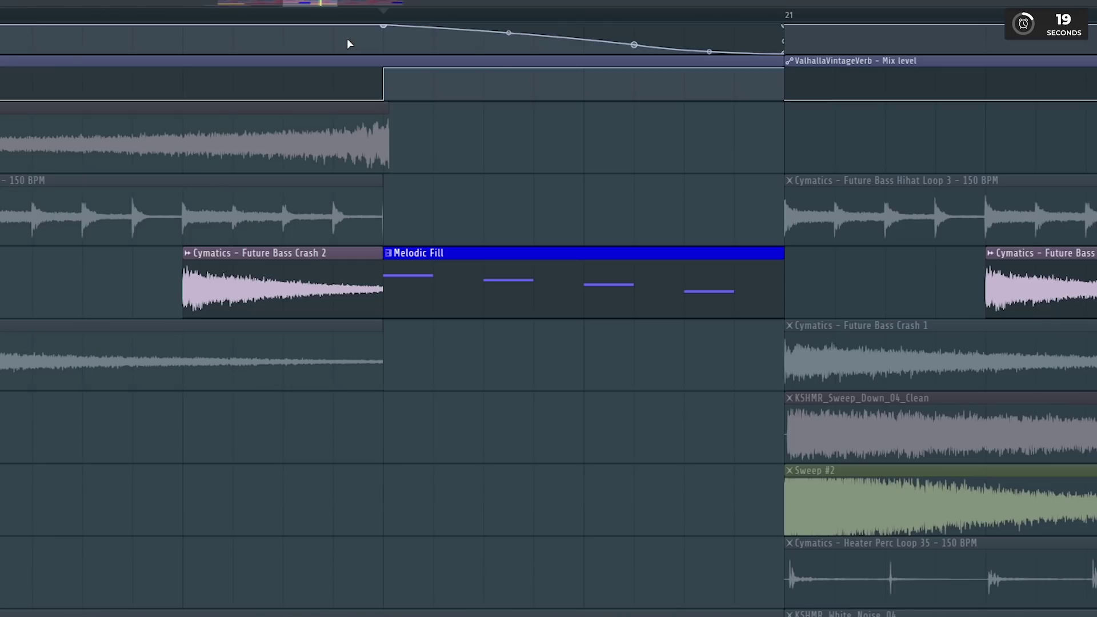
key("space")
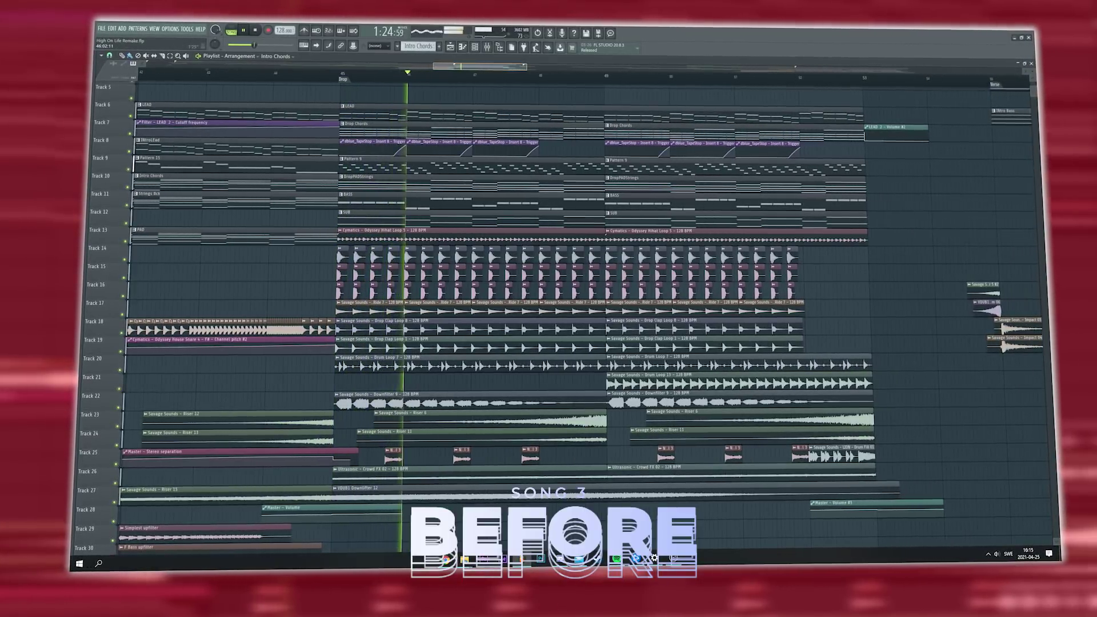
scroll(585, 199, "up", 1)
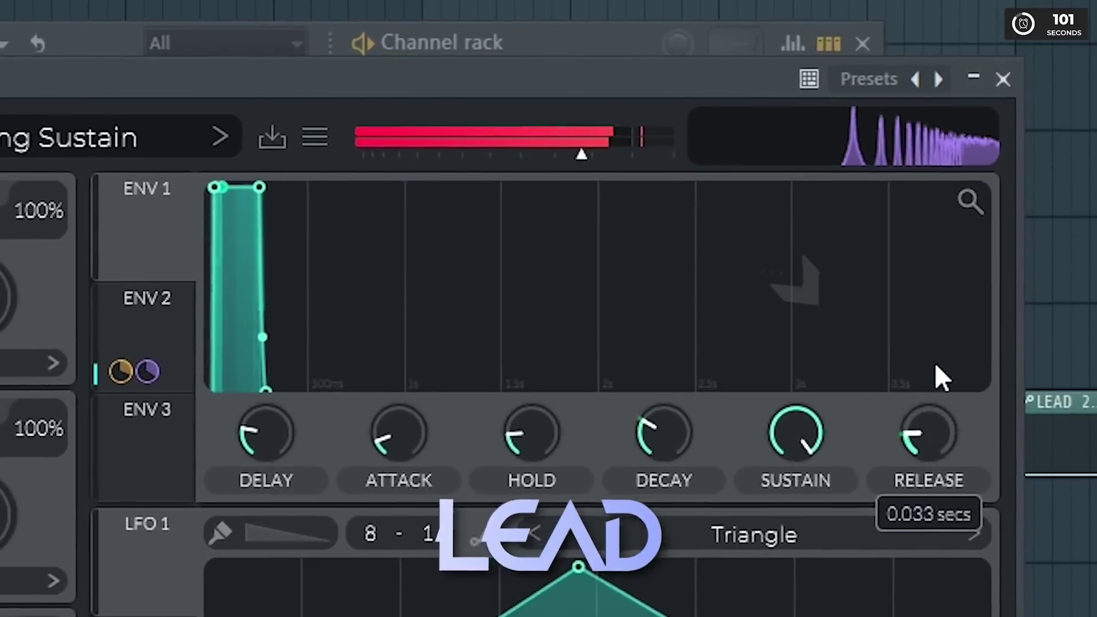
Increase the release time of the lead synth's ENV 1
left_click_drag(935, 362, 934, 306)
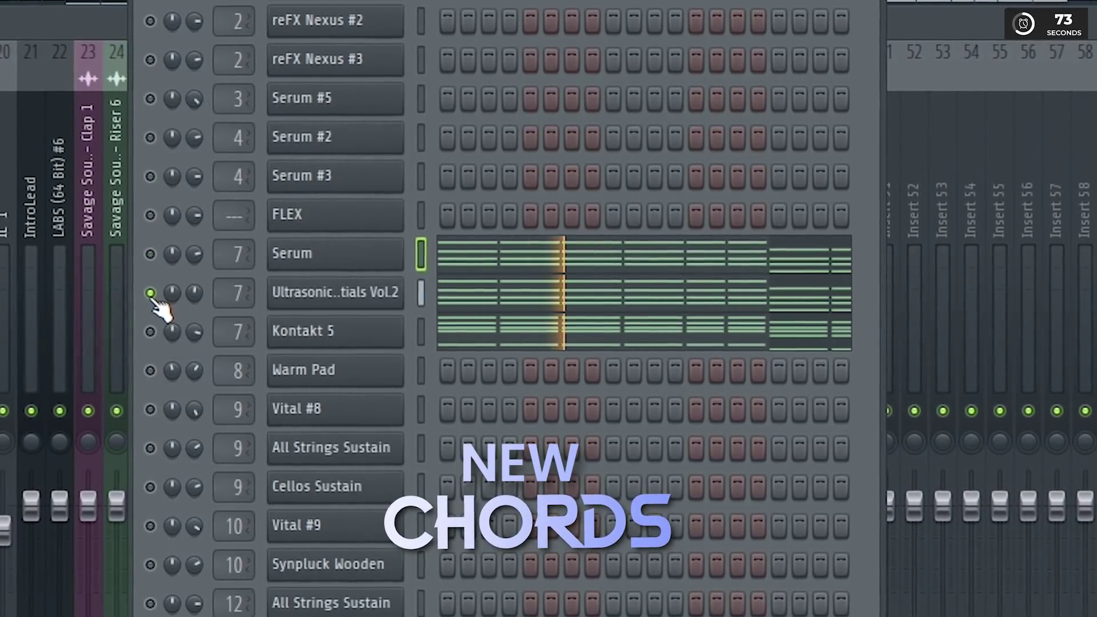
Solo the Kontakt 5 chord layer
right_click(145, 332)
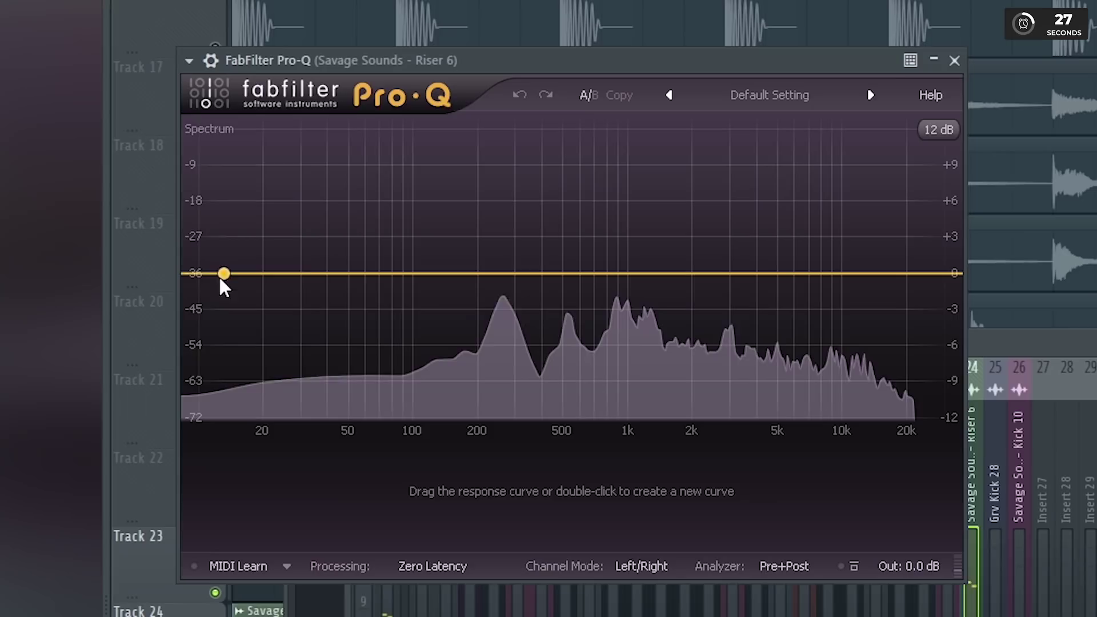
Create a low cut at about 1096 Hz on Savage Sounds - Riser 6 in Pro-Q and compare it with the bypassed signal
left_click_drag(223, 275, 636, 289)
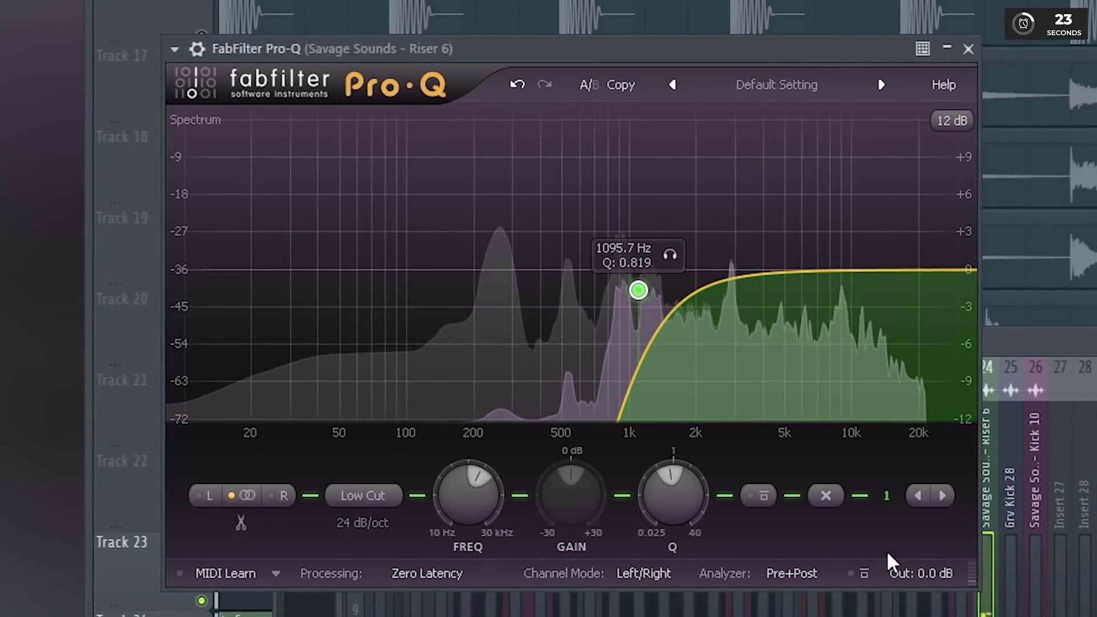
left_click(856, 579)
left_click(856, 580)
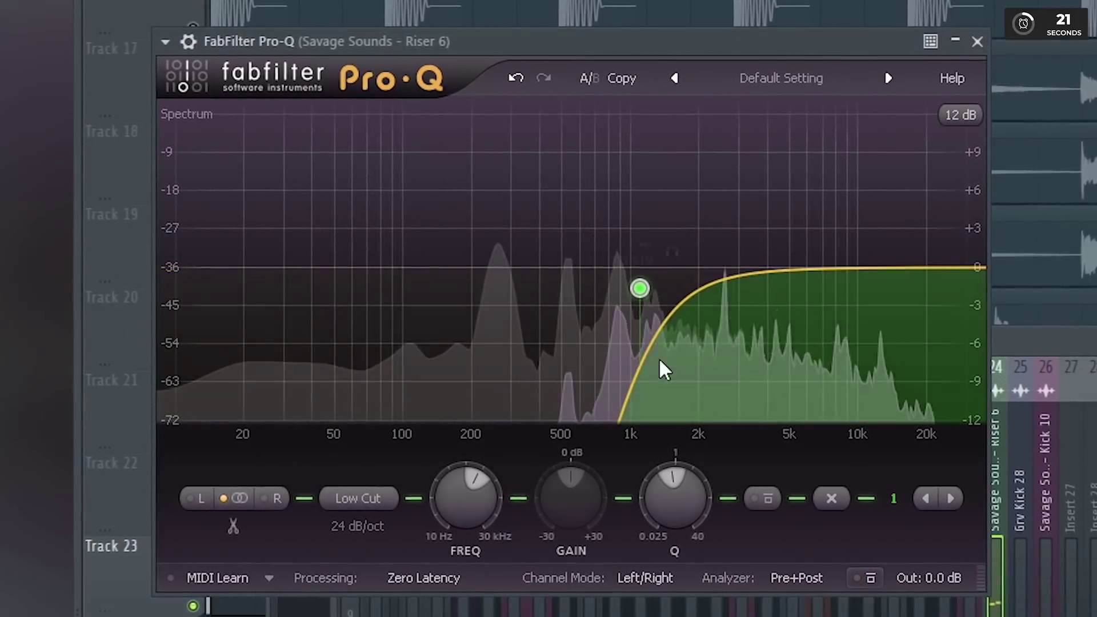
Lower the riser's low cut to about 584 Hz and compare it with the bypassed signal
left_click_drag(639, 289, 573, 300)
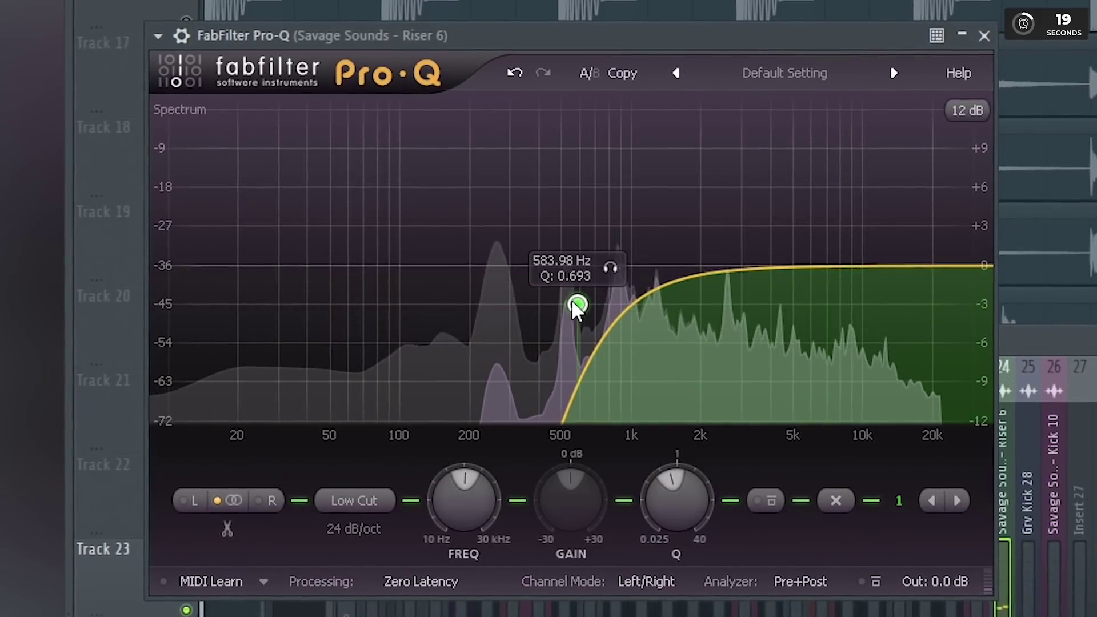
left_click(873, 580)
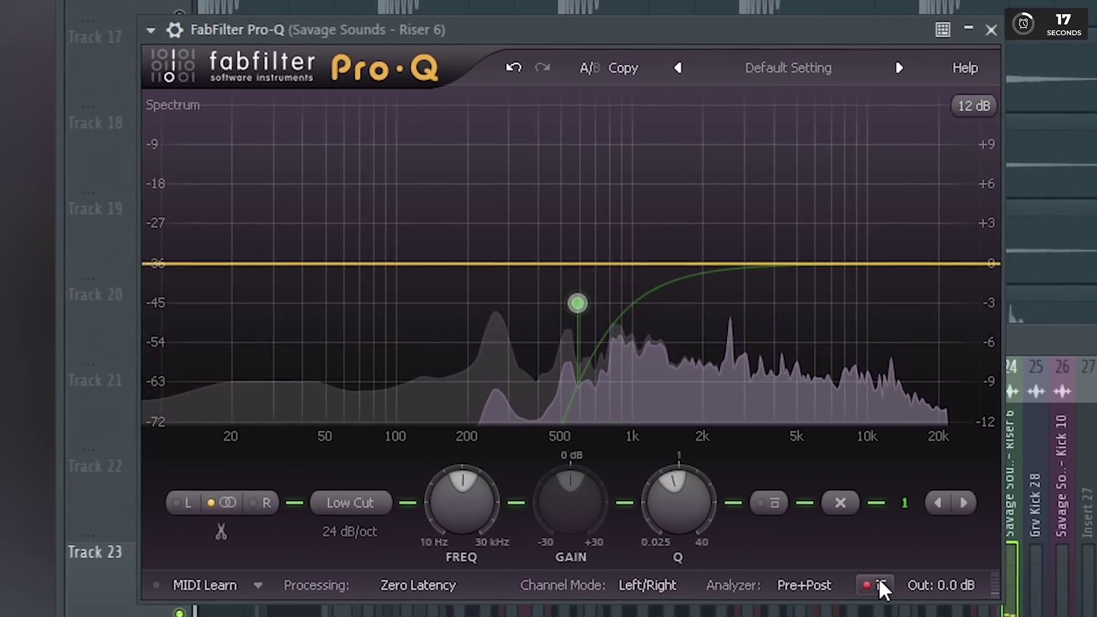
left_click(879, 579)
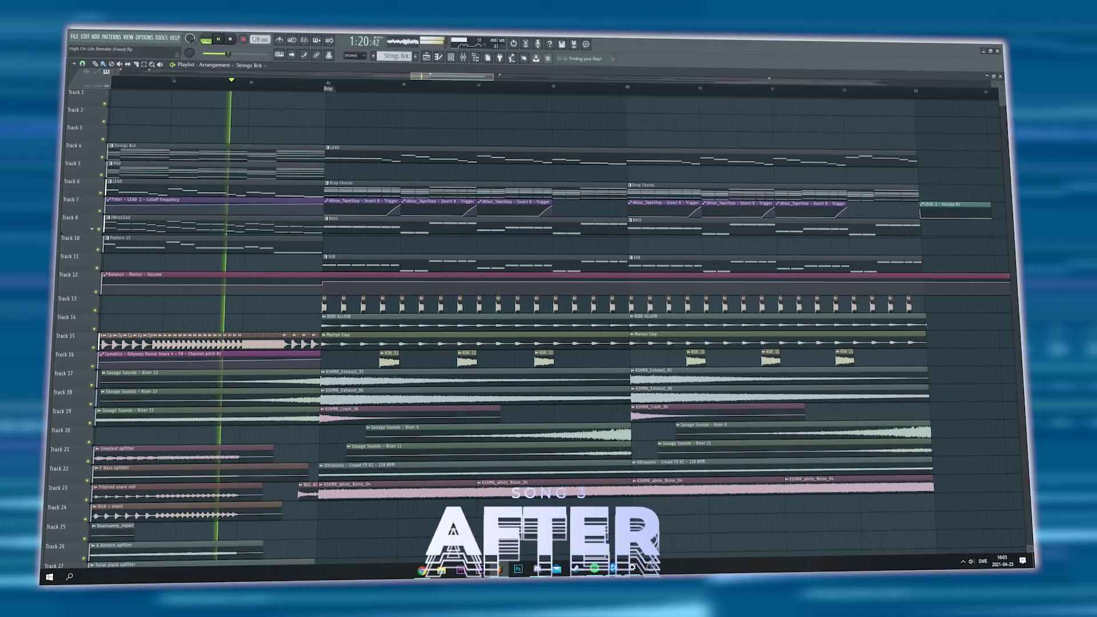
scroll(493, 116, "down", 1)
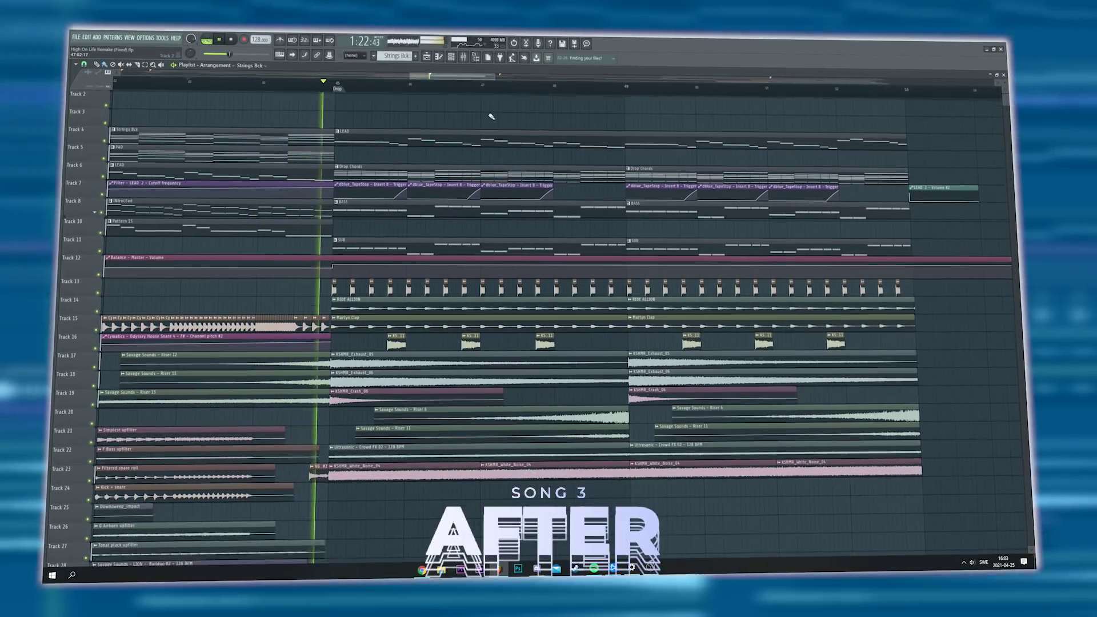